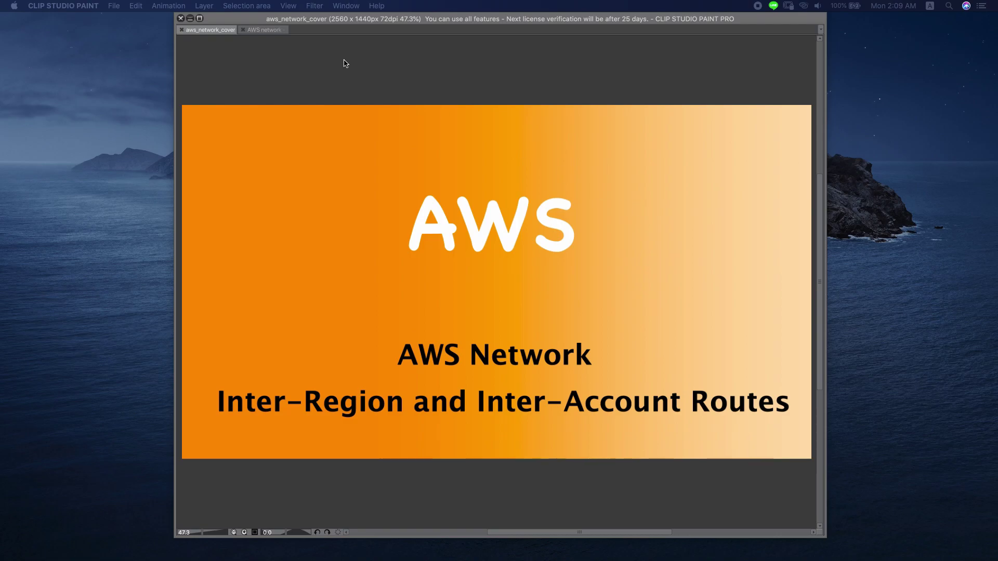
Bring up the 'AWS network' route diagram with its VPC Peering and PrivateLink legend
click(264, 30)
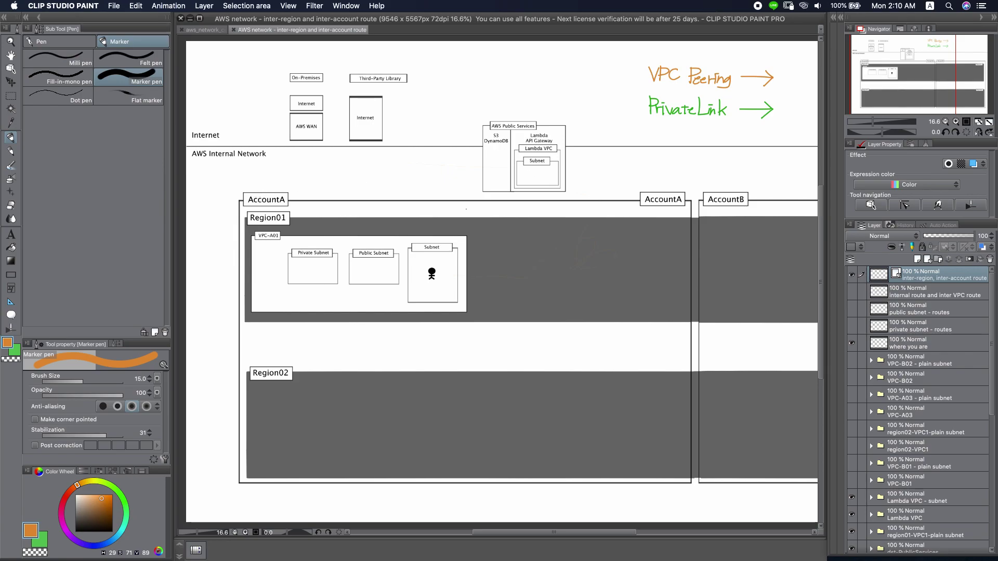
Show VPC-B01, draw an orange arrow to it from VPC-A01's subnet, then show VPC-A02
click(852, 480)
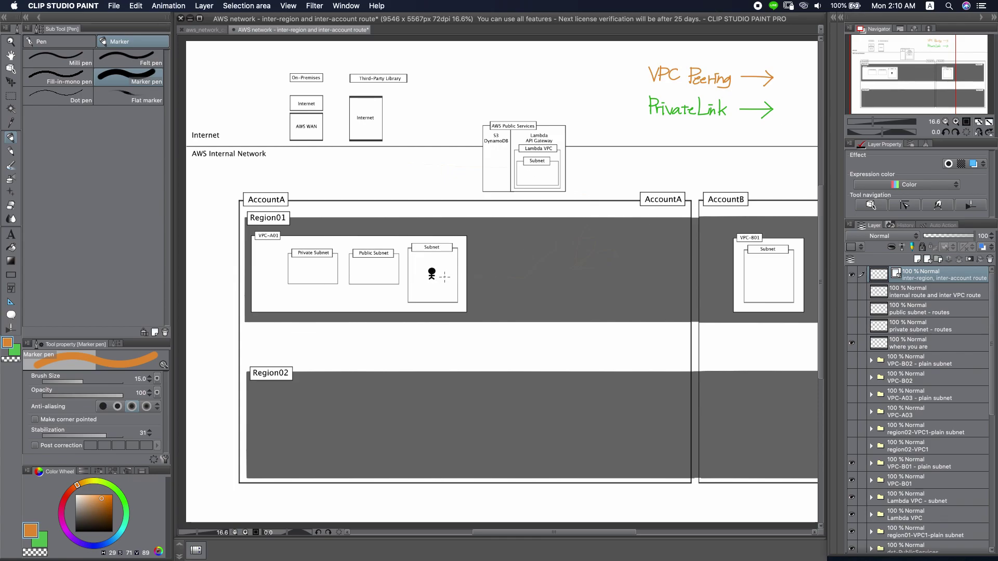
drag(444, 274, 750, 269)
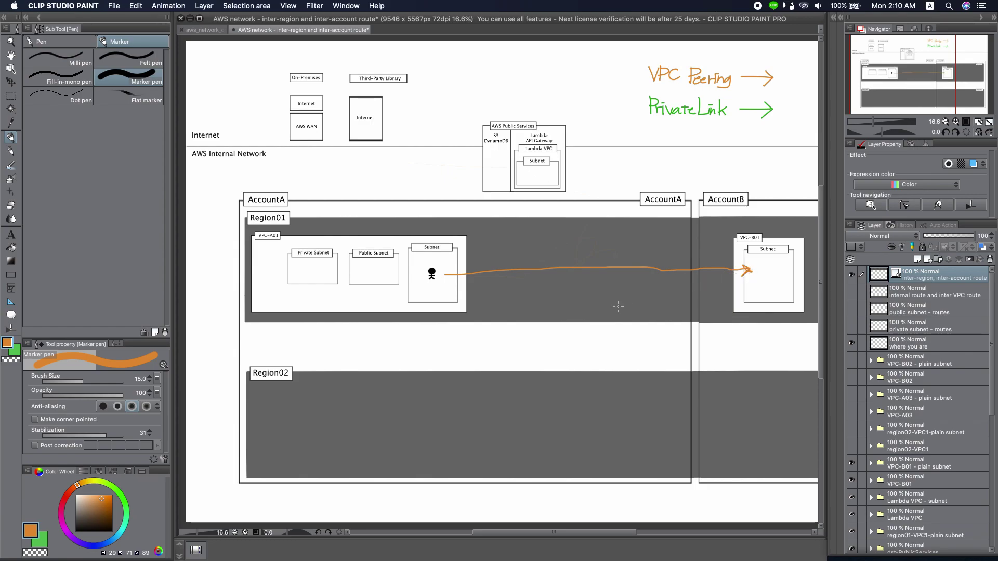
click(851, 432)
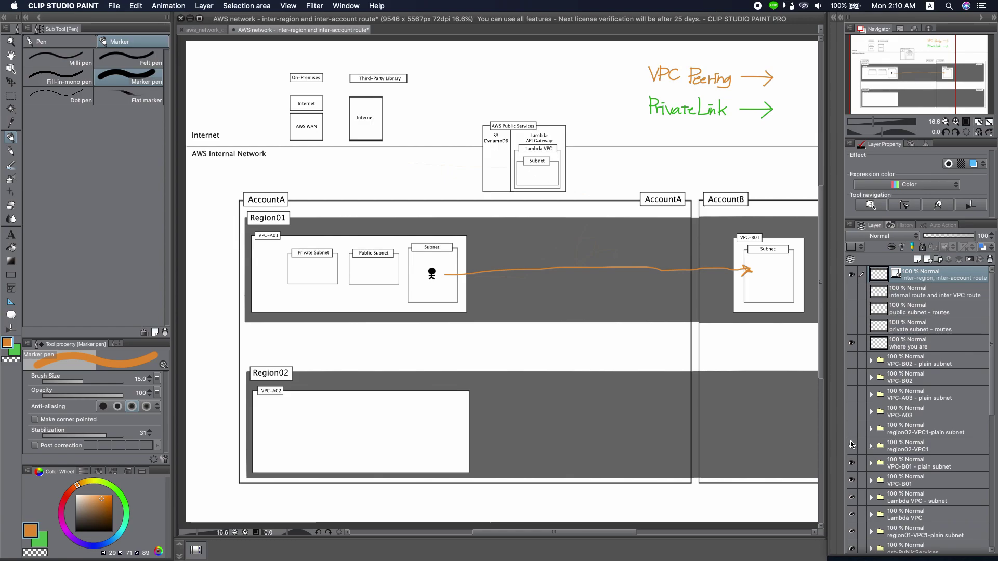
Show VPC-A02's subnet, draw an orange arrow down to it, and reveal VPC-B02 with its subnet
click(852, 438)
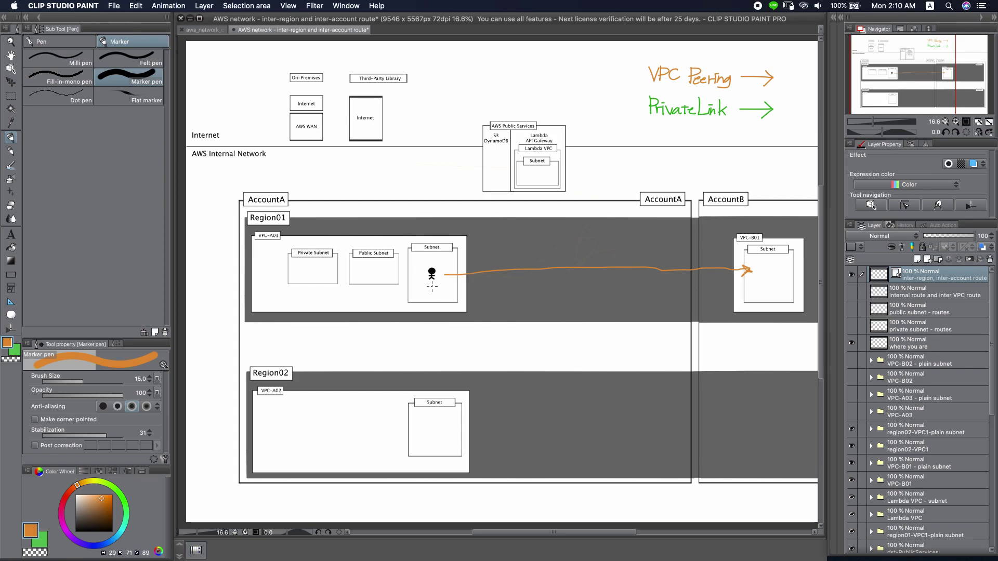
drag(432, 282, 432, 396)
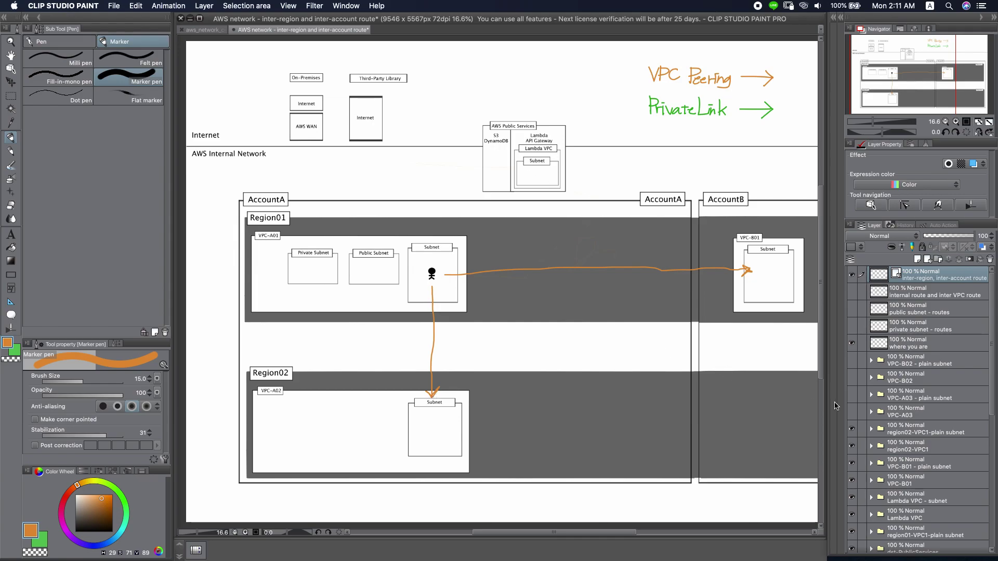
click(853, 410)
click(852, 398)
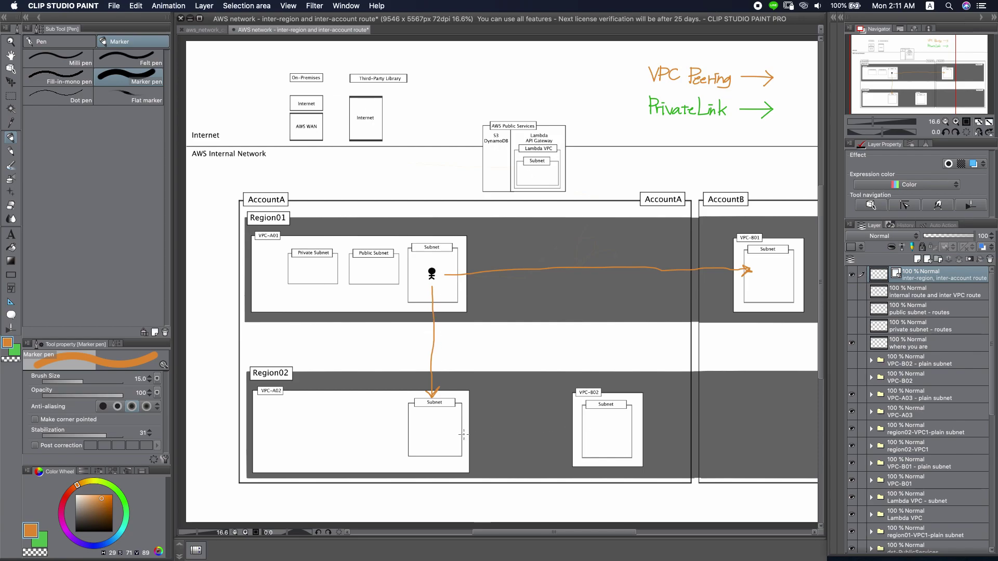
Draw an orange arrow from VPC-A02's subnet to VPC-B02 and cross it out in red
mouse_move(459, 432)
mouse_down()
mouse_move(582, 433)
mouse_move(575, 440)
mouse_up()
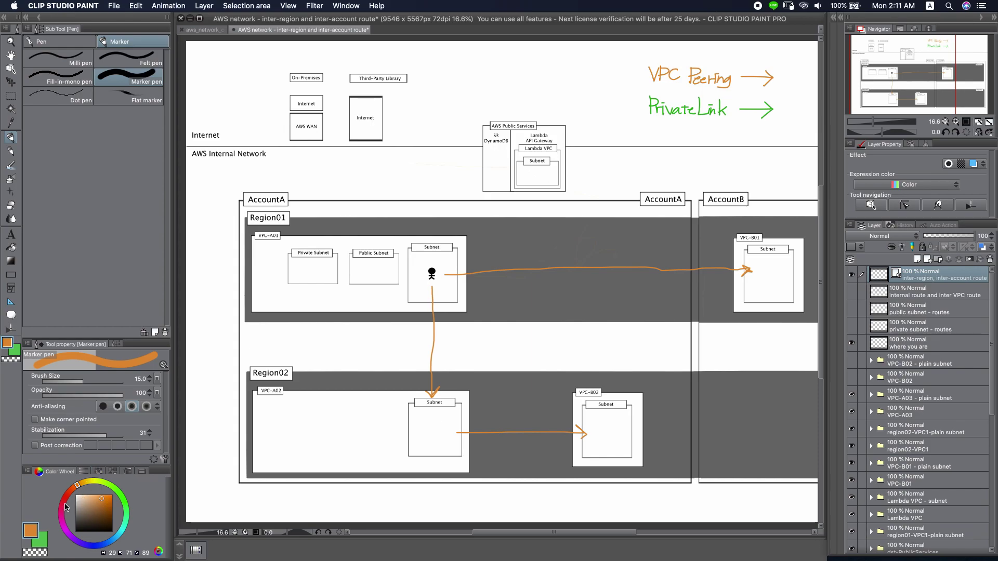
click(63, 507)
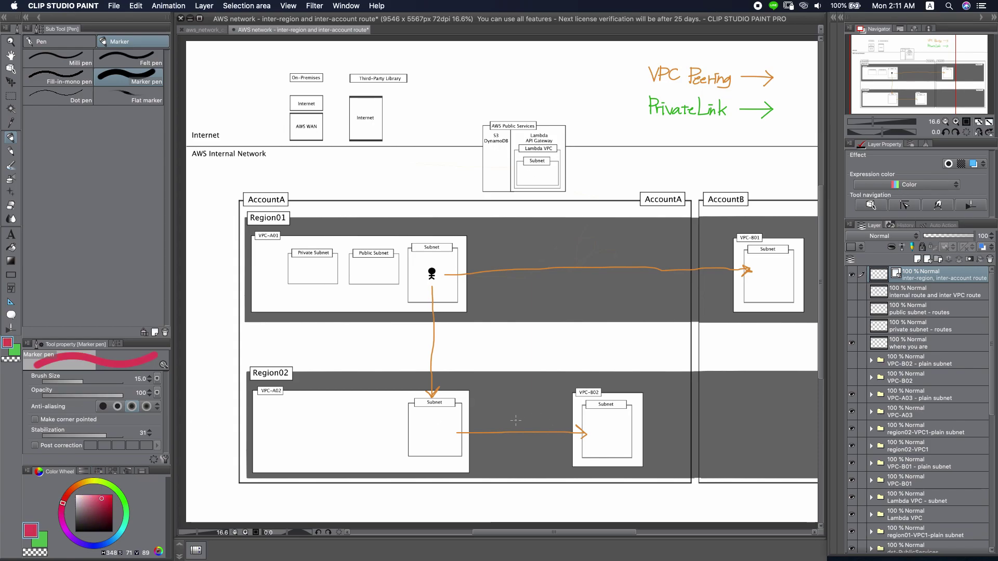
mouse_move(535, 438)
mouse_down()
mouse_move(540, 446)
mouse_move(518, 437)
mouse_up()
drag(534, 531, 593, 532)
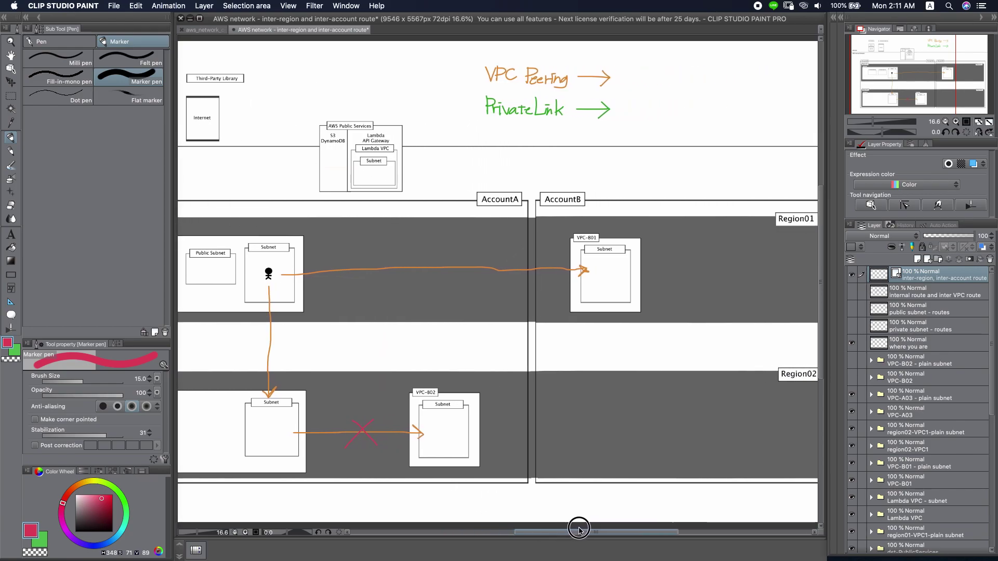
Show VPC-B02, sample the arrows' orange, and draw an orange arrow from VPC-B01 down to VPC-B02
click(853, 376)
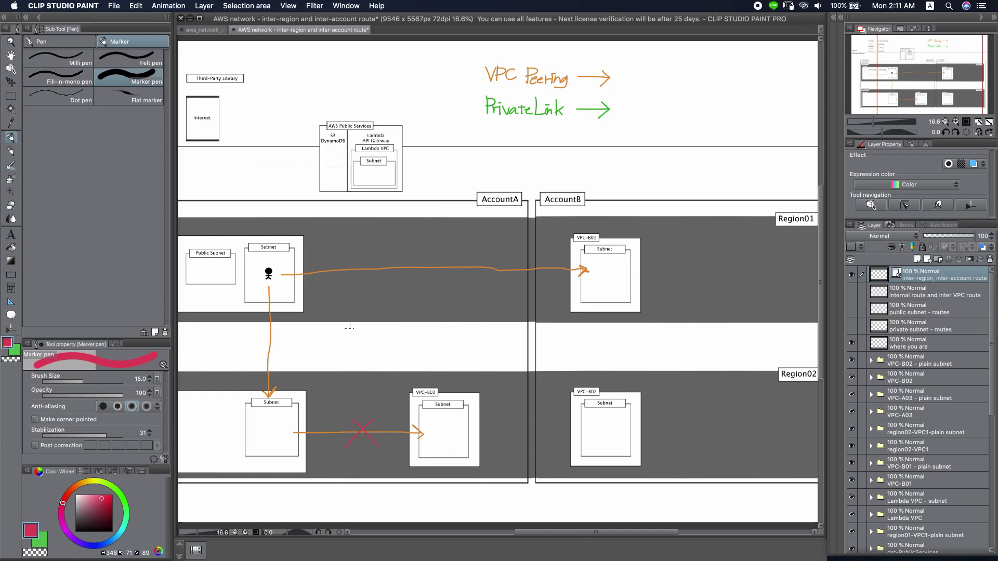
key(i)
click(452, 265)
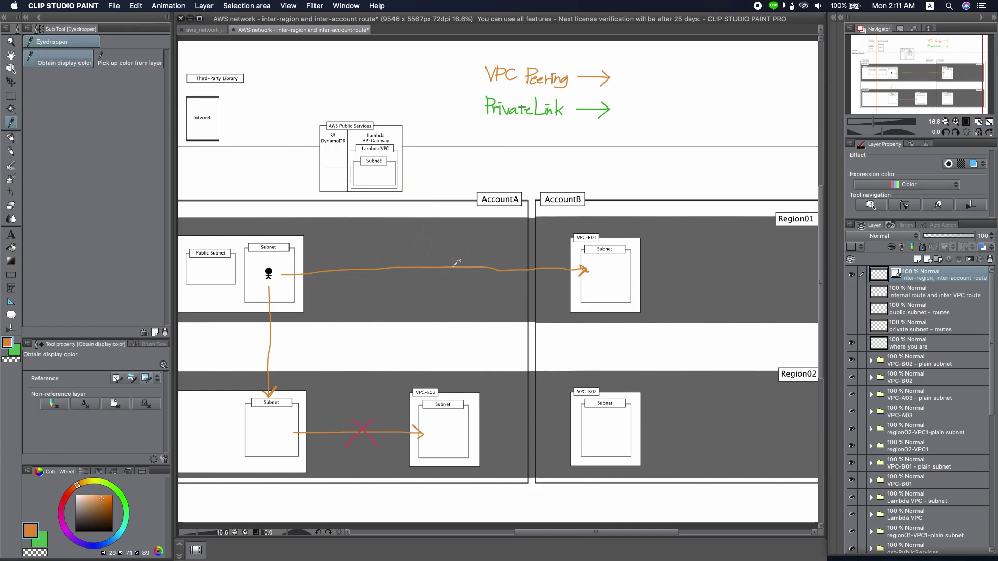
key(p)
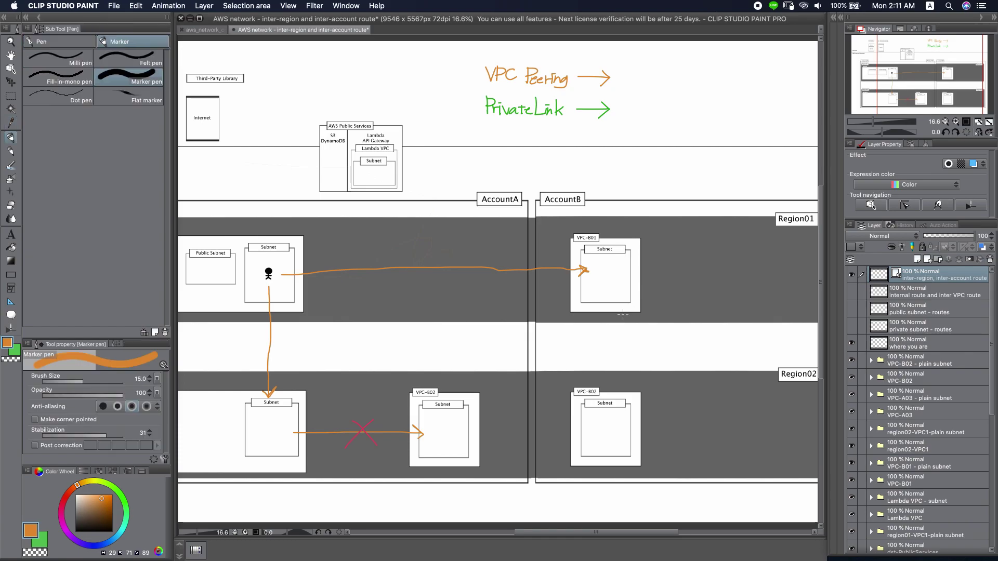
mouse_move(609, 303)
mouse_down()
mouse_move(613, 403)
mouse_move(614, 394)
mouse_up()
Add a red stroke across the vertical arrow, then undo the recent strokes
drag(76, 487, 64, 501)
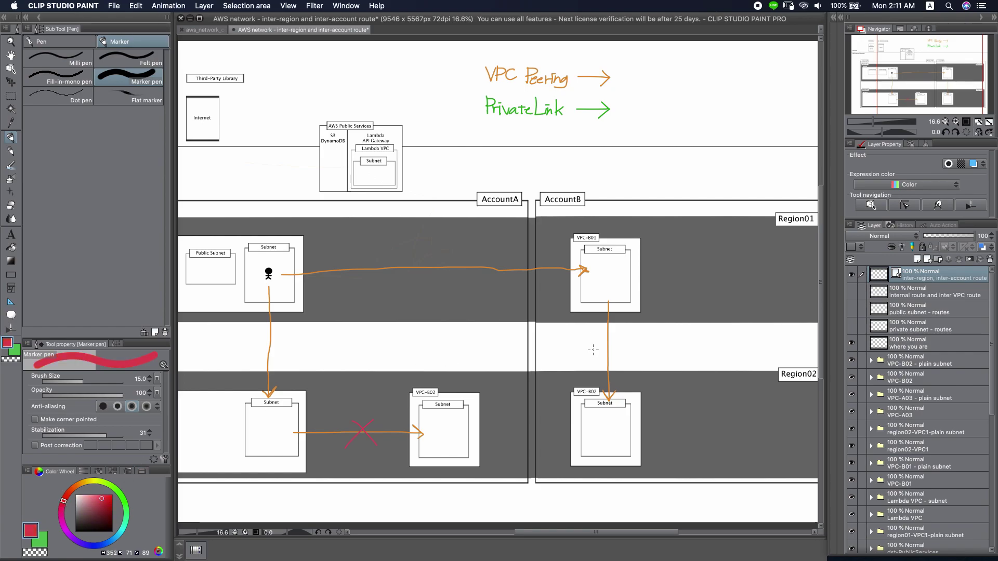
mouse_move(601, 341)
mouse_down()
mouse_move(629, 361)
mouse_move(595, 361)
mouse_up()
key(super+z)
key(super+z)
key(super+z)
key(super+z)
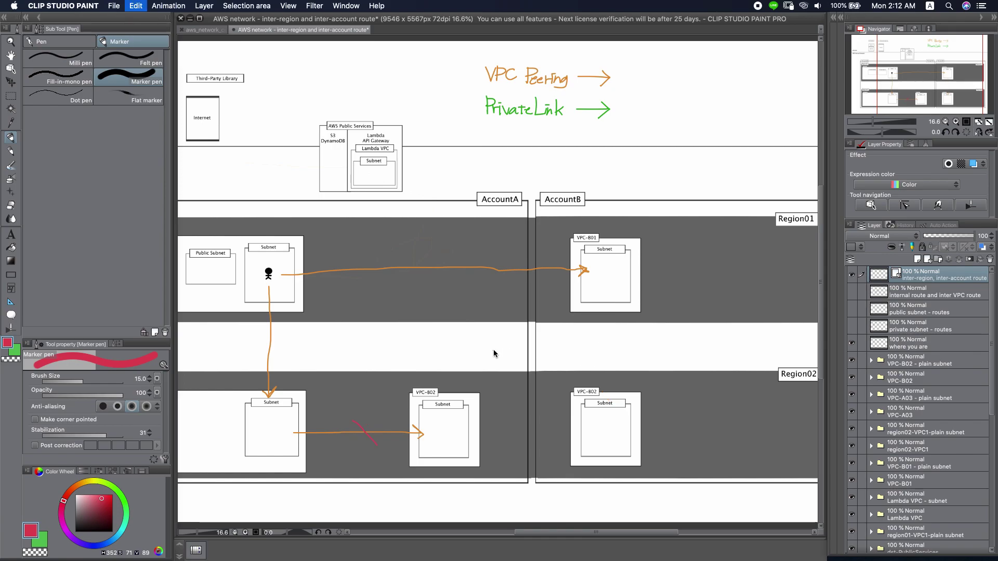
key(super+z)
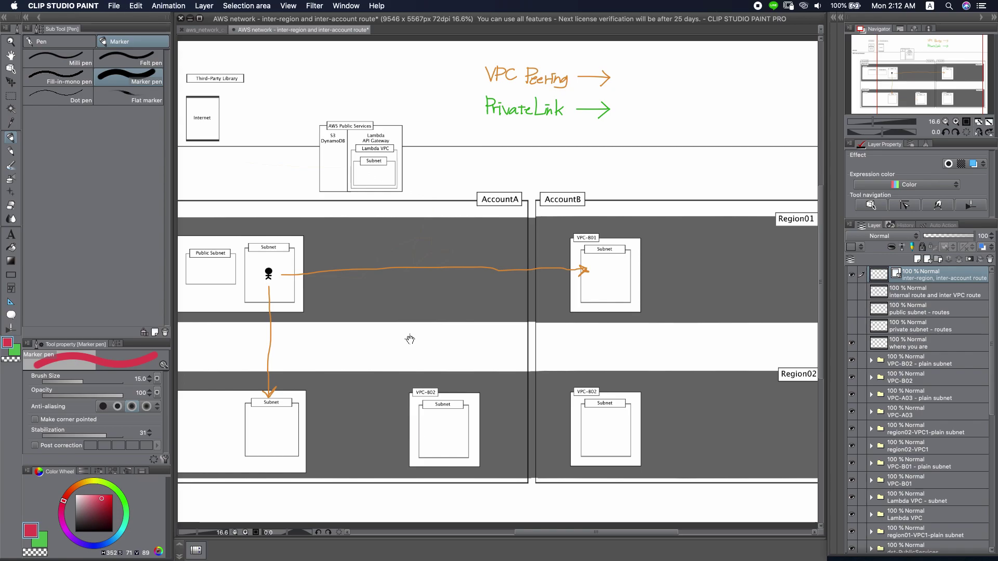
Pan to the left part of the diagram and switch to the green Marker pen
drag(424, 341, 538, 339)
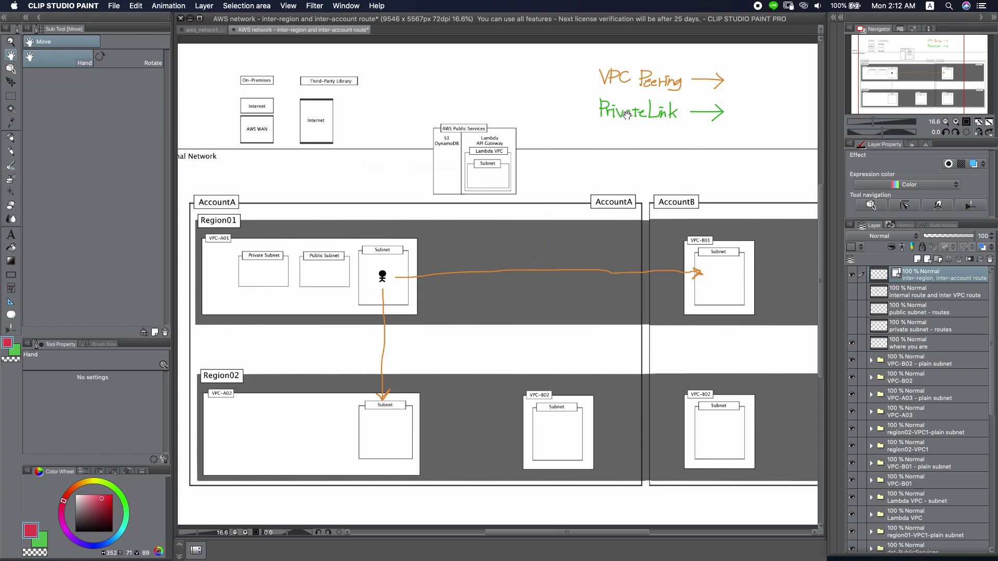
click(38, 540)
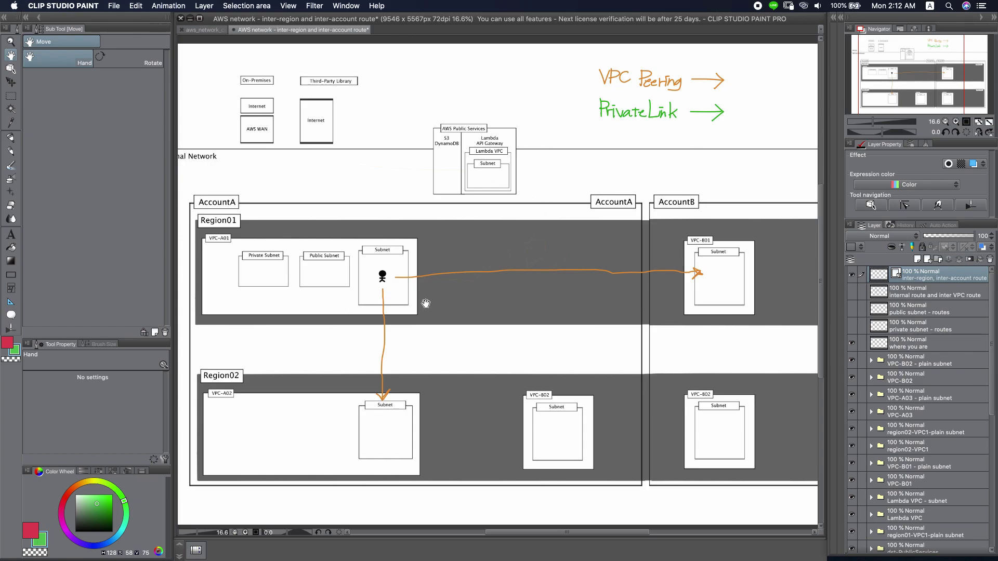
key(p)
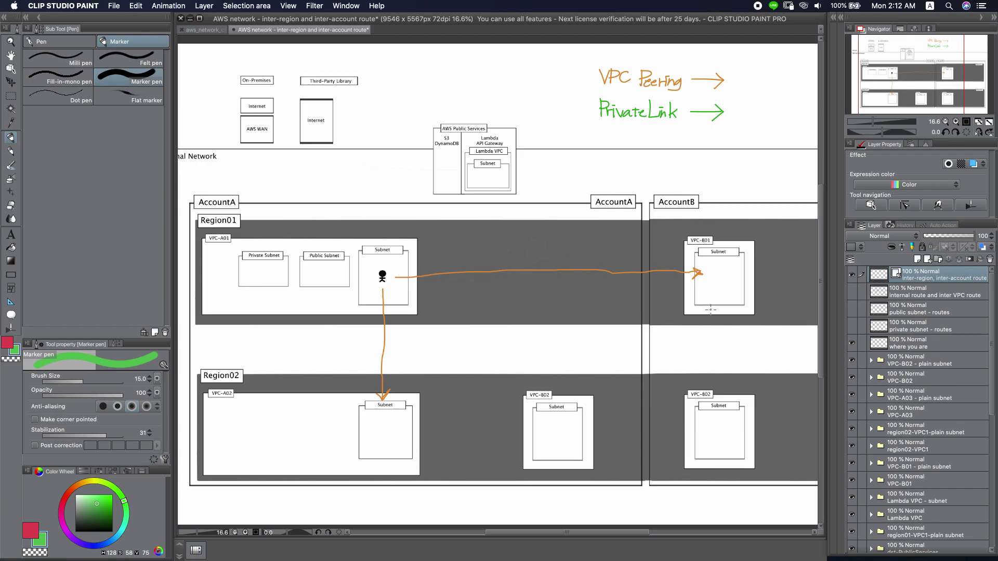
Reveal the 'endpoint service NLB' label in VPC-B01's subnet and draw a green arrow to it from the person
key(o)
click(722, 271)
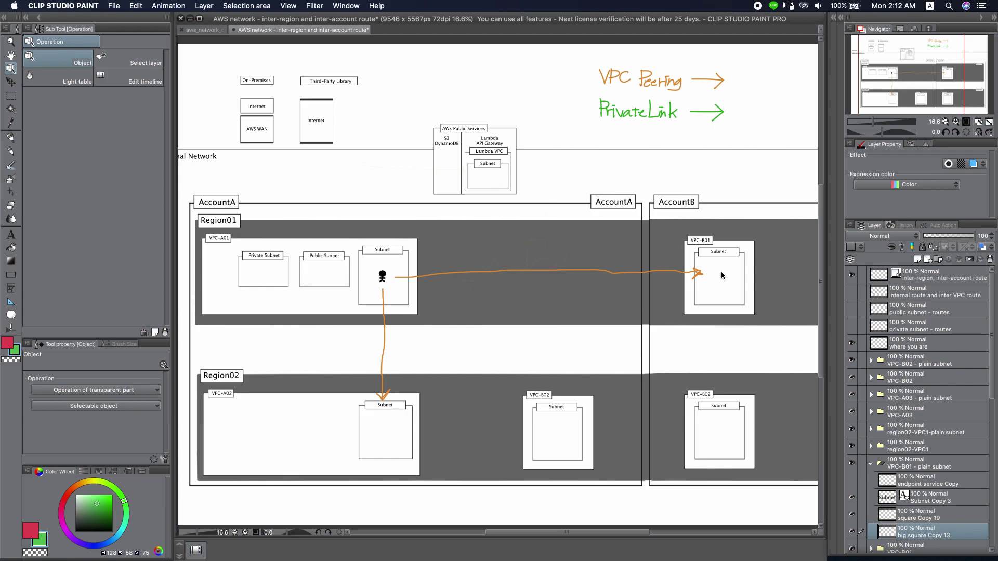
click(855, 483)
key(p)
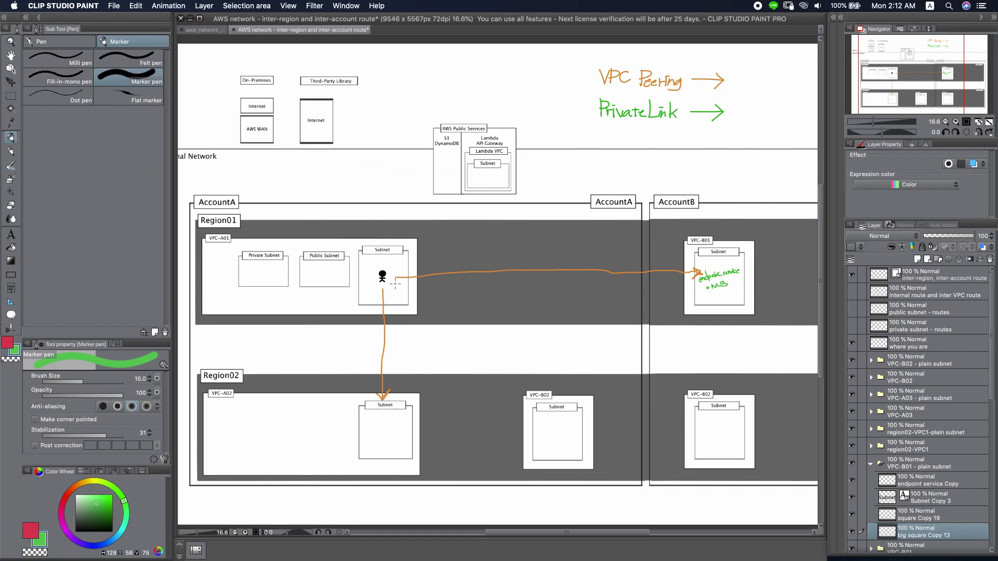
mouse_move(397, 285)
mouse_down()
mouse_move(704, 283)
mouse_move(700, 290)
mouse_up()
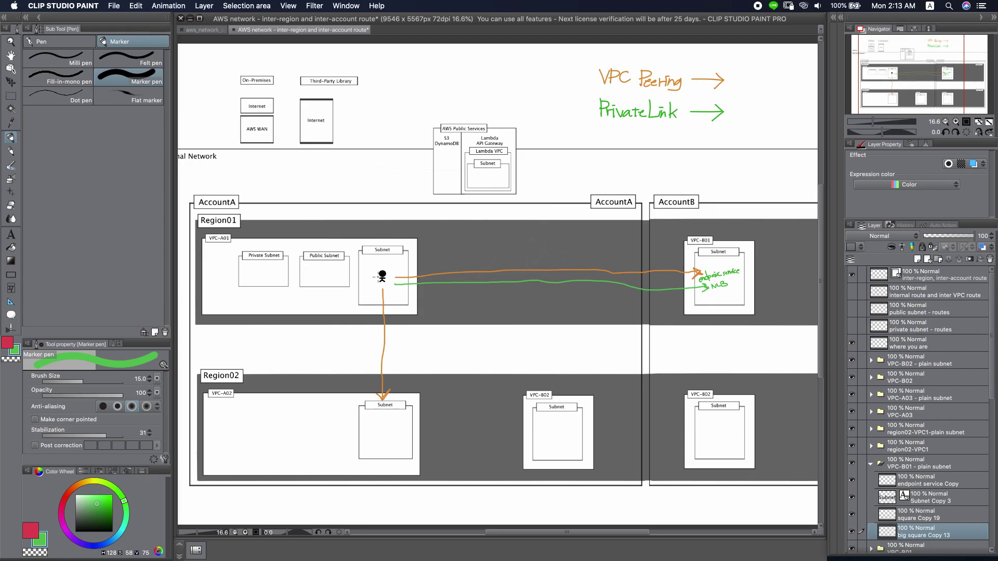
Reveal the middle Region02 box's 'endpoint service NLB' label and draw a green arrow to it from VPC-A02's subnet
key(o)
click(557, 432)
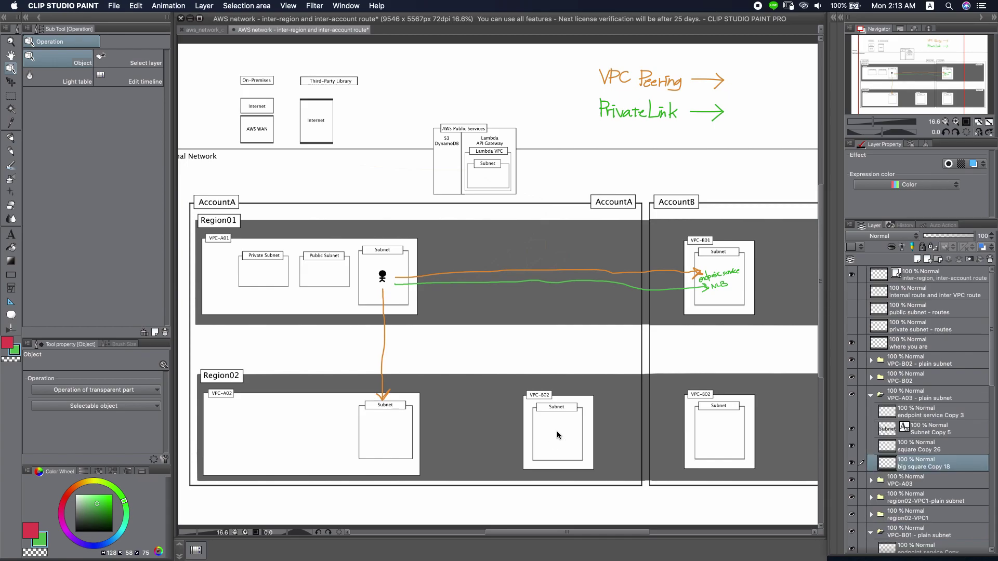
click(852, 413)
key(p)
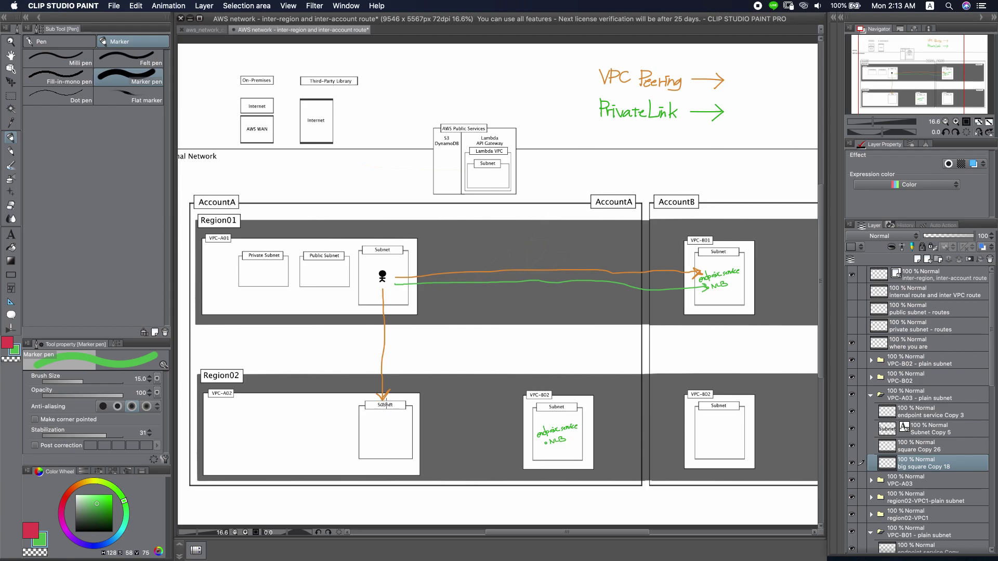
mouse_move(385, 404)
mouse_down()
mouse_move(457, 443)
mouse_move(547, 449)
mouse_up()
key(o)
Reveal the rightmost Region02 box's 'endpoint service NLB' label and draw a green arrow curving beneath to it
click(721, 442)
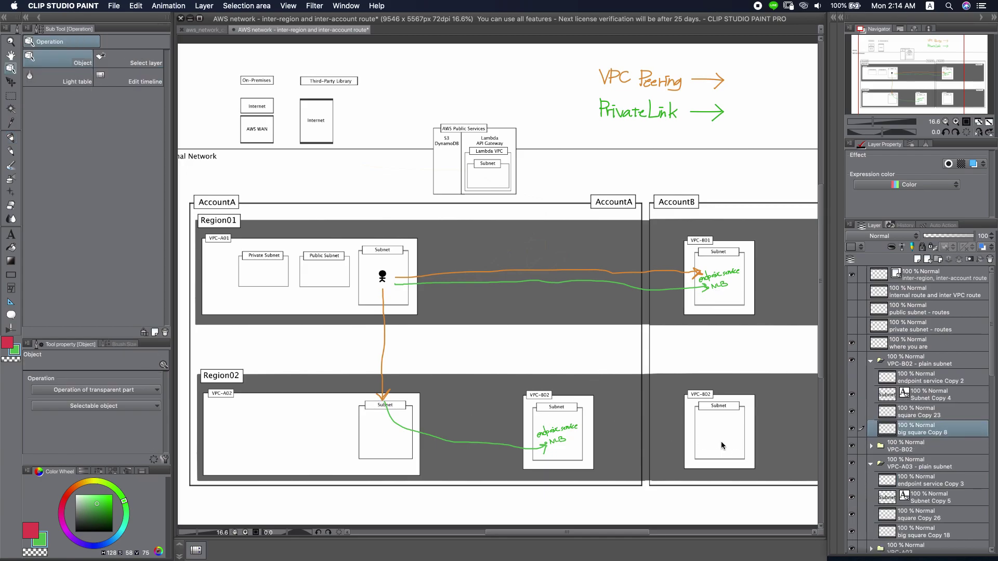
click(851, 382)
key(p)
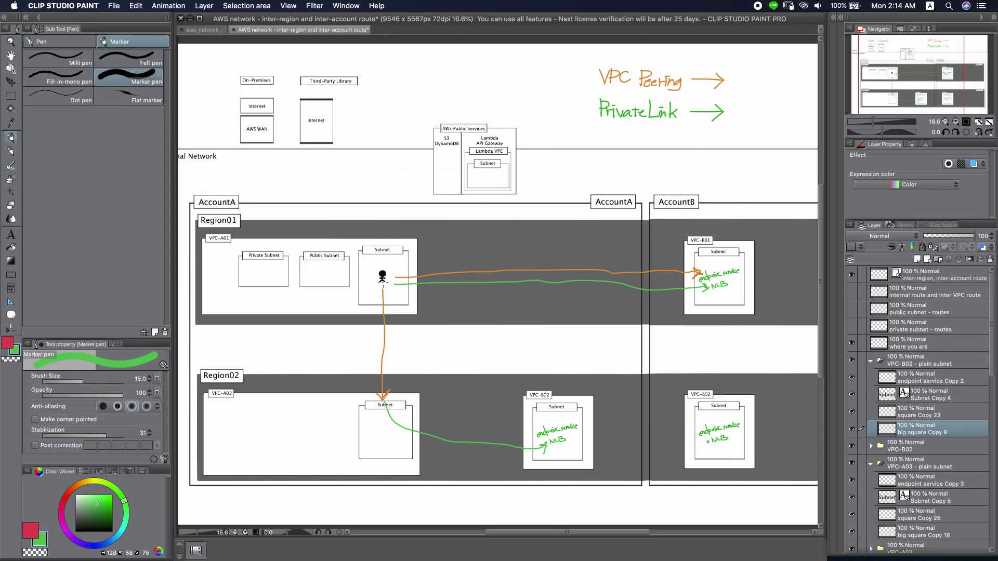
mouse_move(383, 407)
mouse_down()
mouse_move(601, 503)
mouse_move(710, 445)
mouse_up()
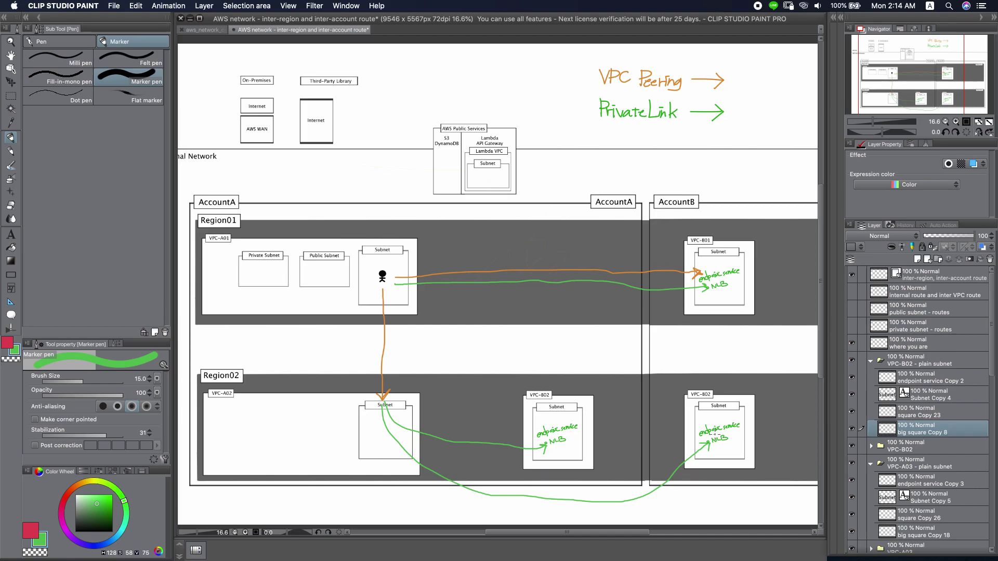
drag(714, 439, 713, 428)
Sample the peering orange and draw an arrow from VPC-B01's subnet down to AccountB's Region02 subnet
key(alt)
alt+click(717, 81)
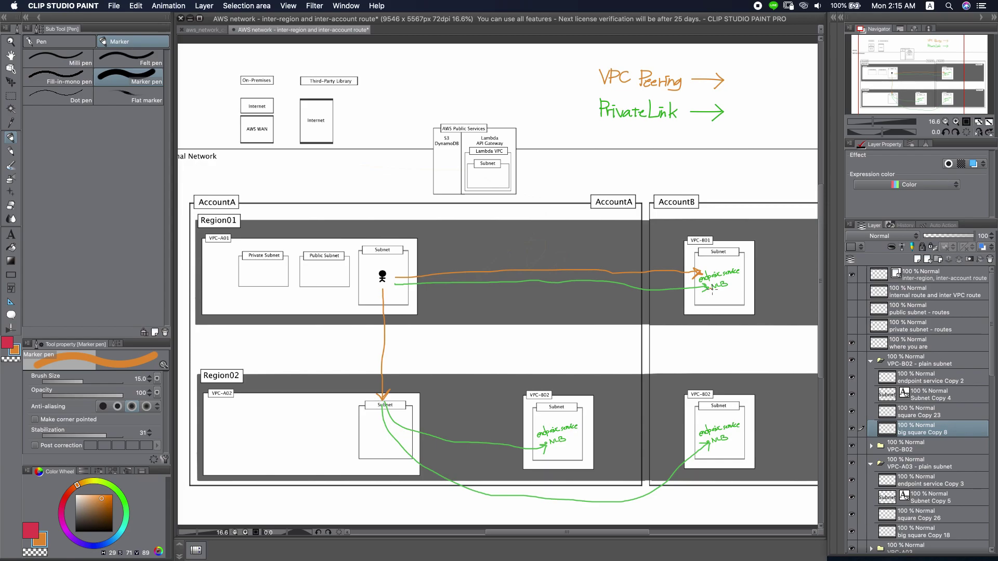
drag(714, 292, 722, 404)
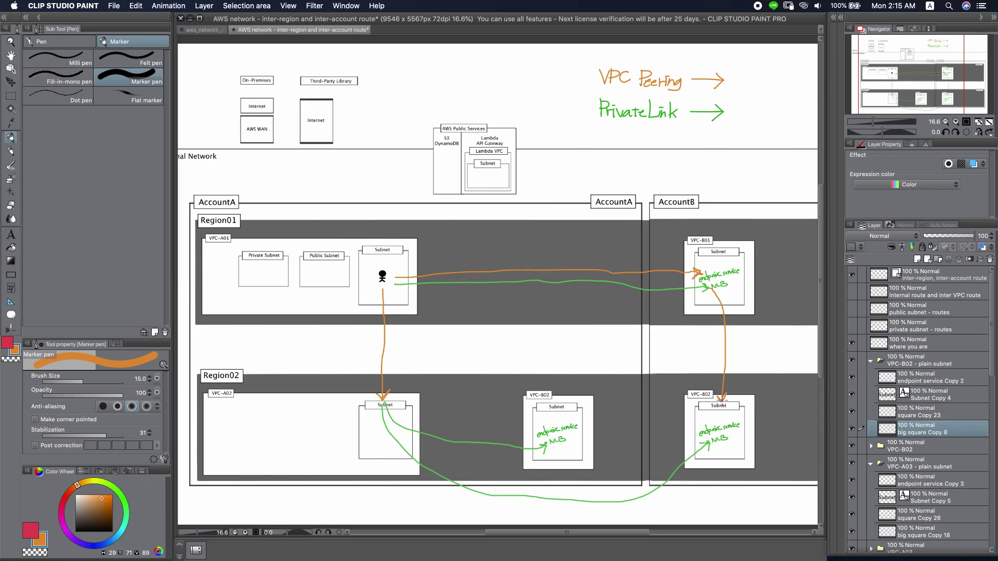